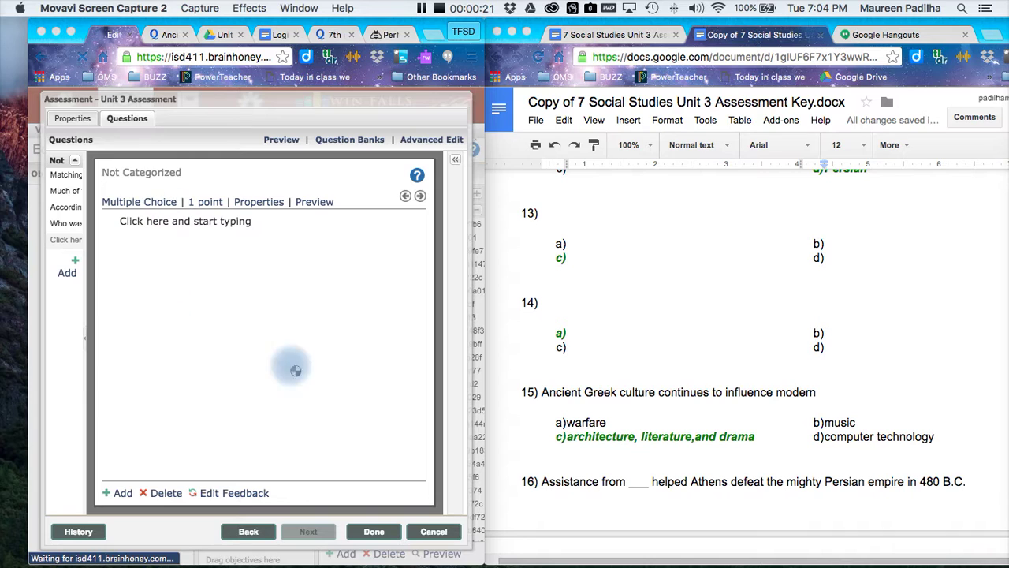
Step: Cut question 15's stem 'Ancient Greek culture continues to influence modern' from the Docs key into the question field
left_click(666, 384)
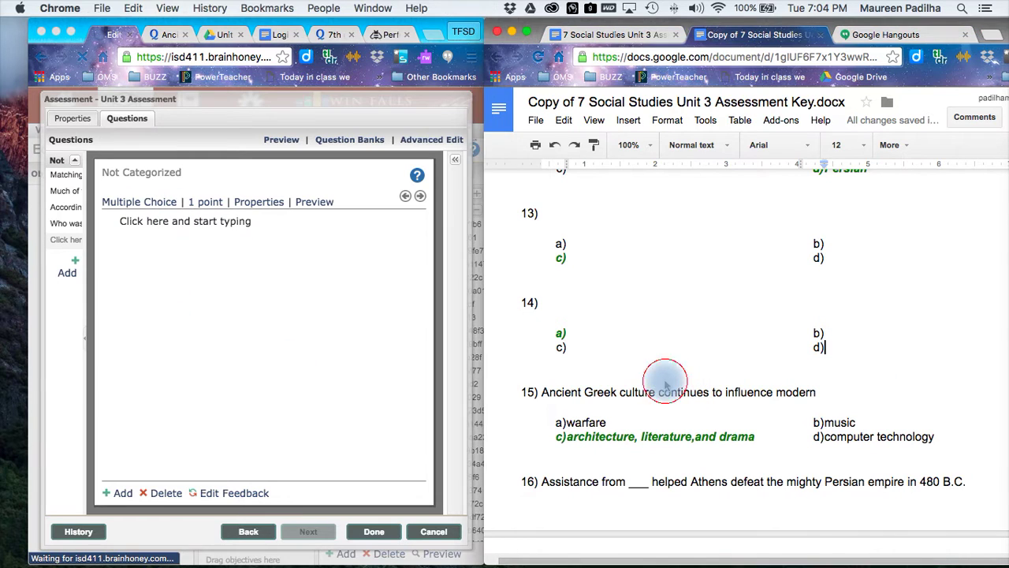
double_click(636, 391)
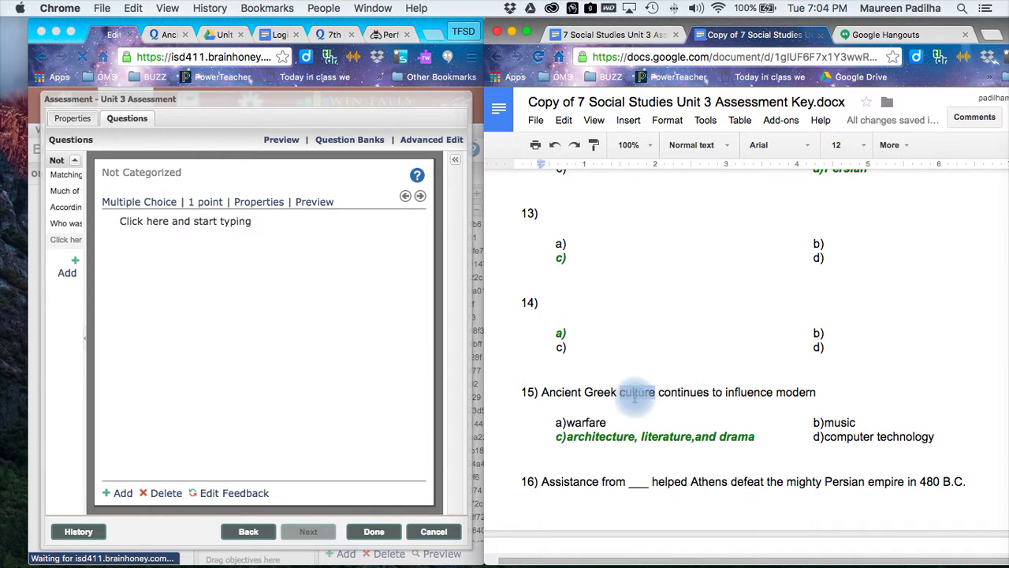
triple_click(635, 397)
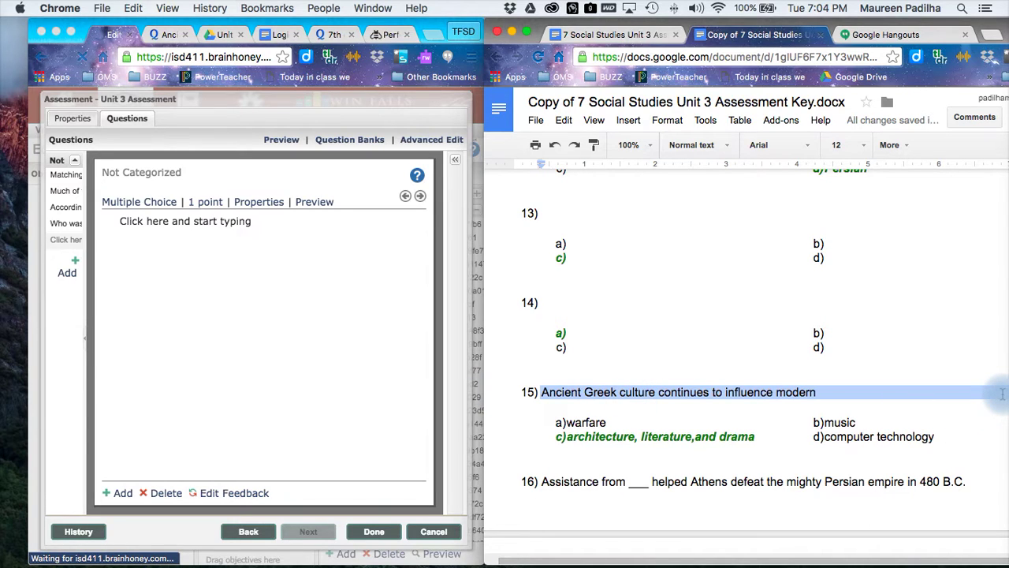
key("ctrl+x")
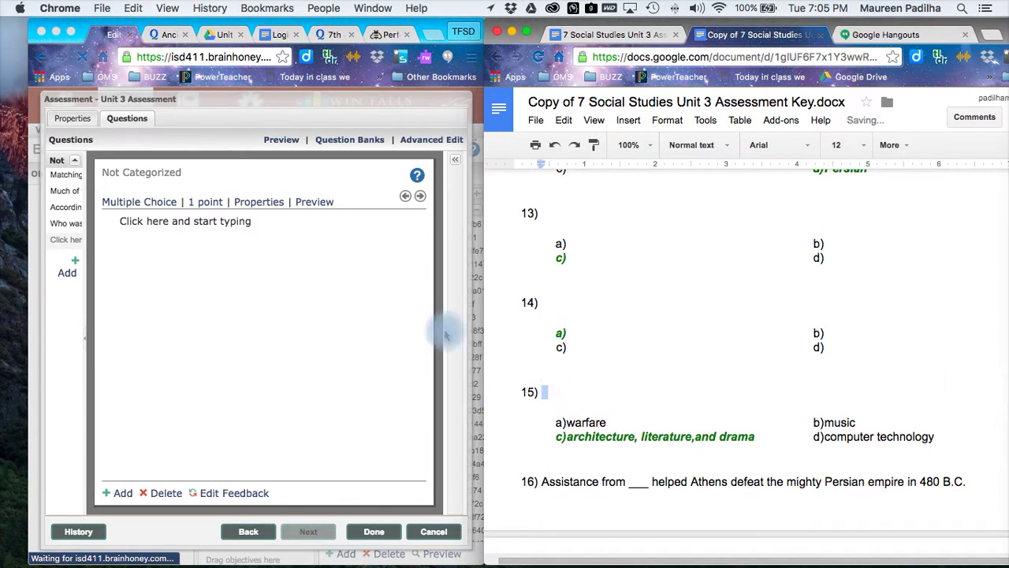
left_click(174, 227)
key("ctrl+v")
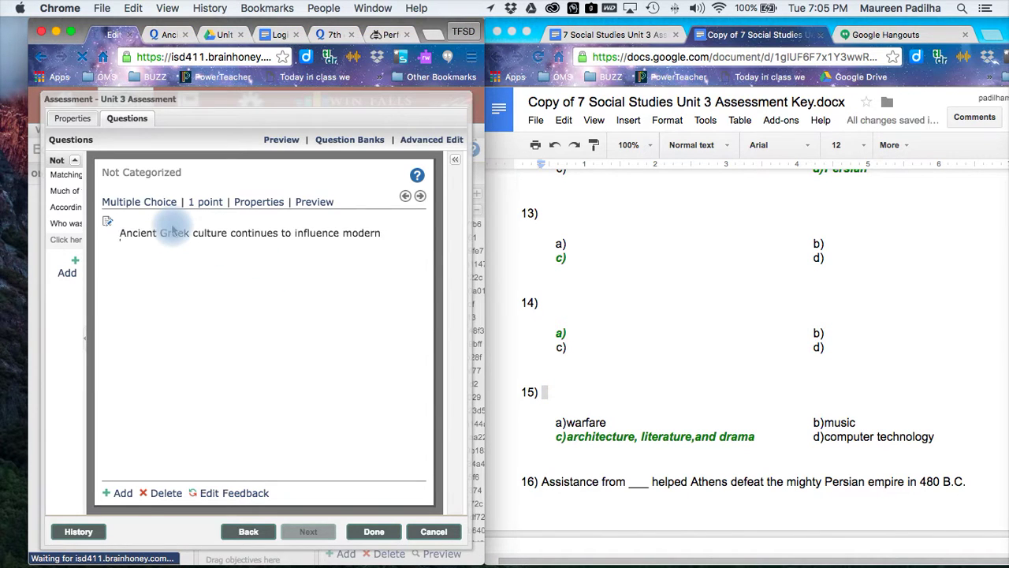
Step: Check the pasted stem in the Advanced Formatting editor and accept it
left_click(107, 222)
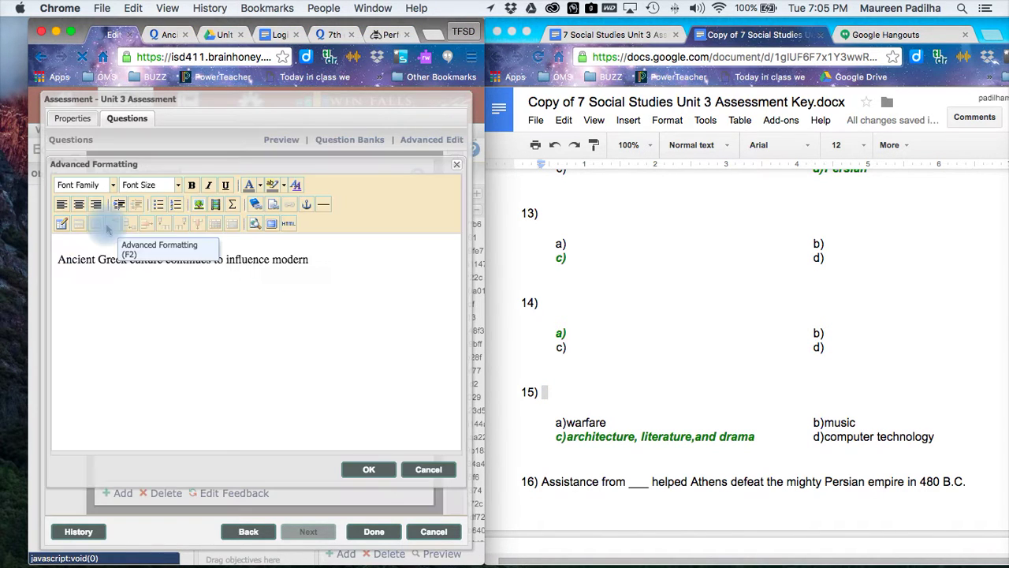
left_click(100, 289)
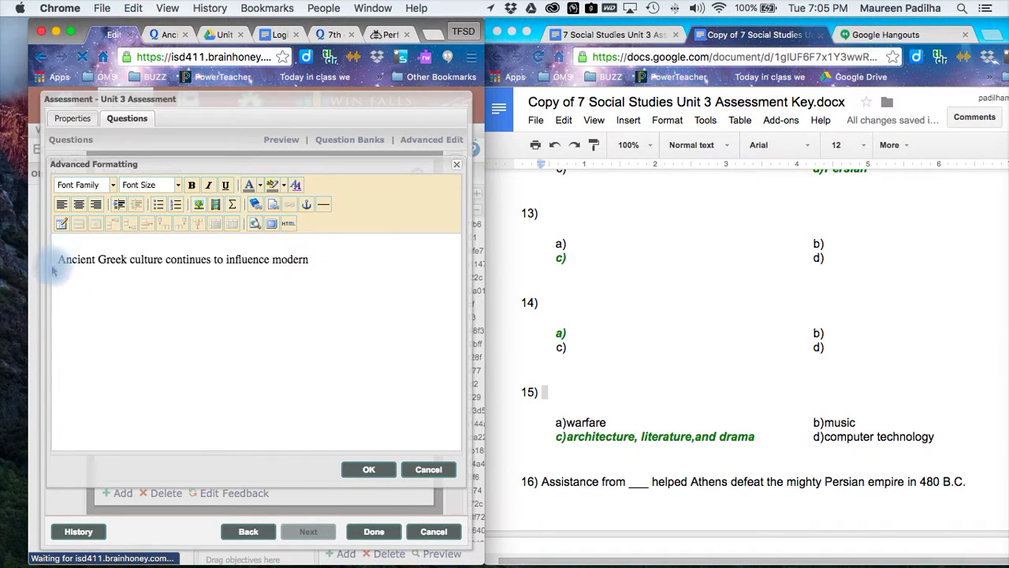
left_click(57, 259)
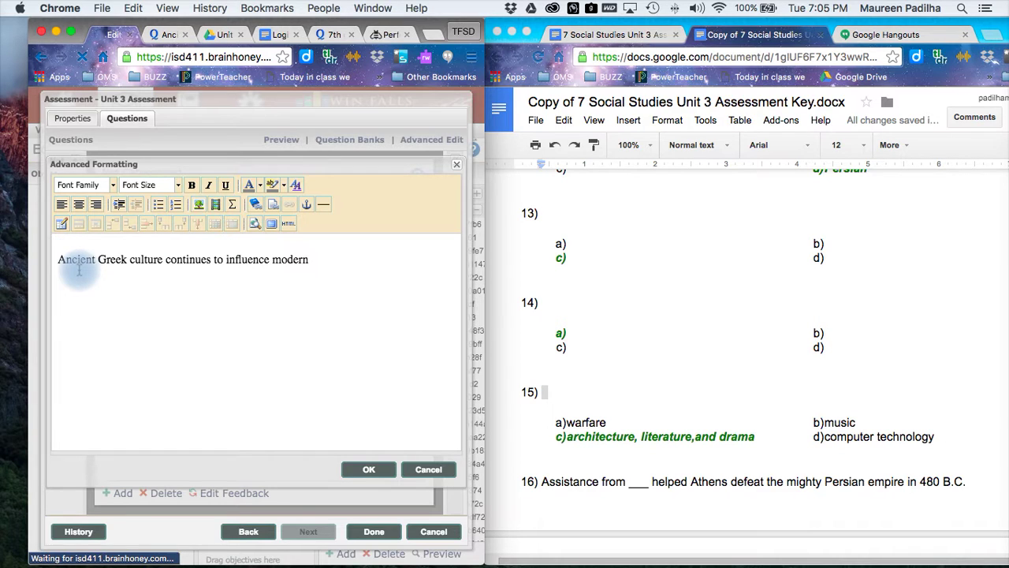
left_click(375, 470)
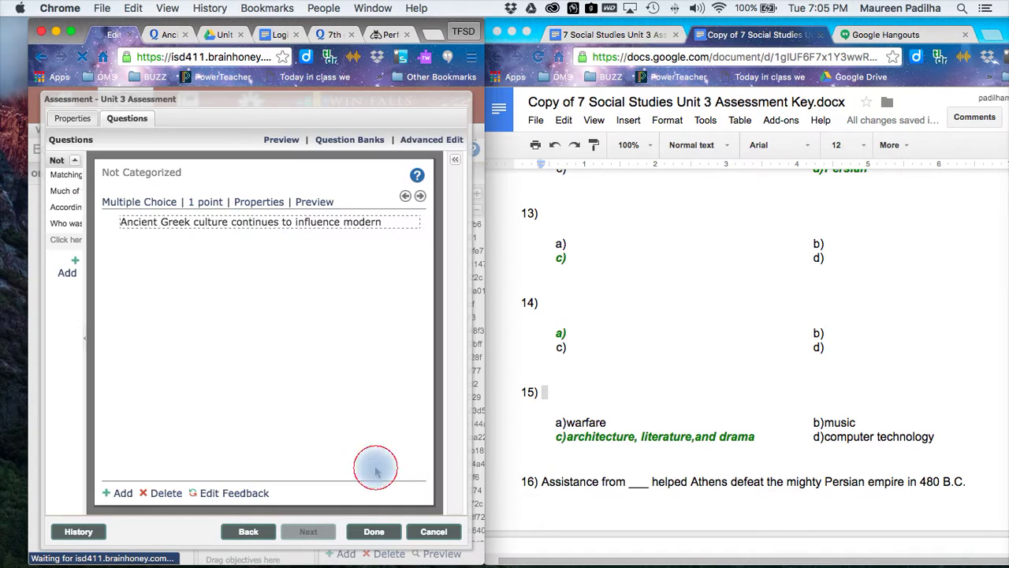
Step: Move 'warfare' from the Docs key into the first answer choice
left_click(383, 236)
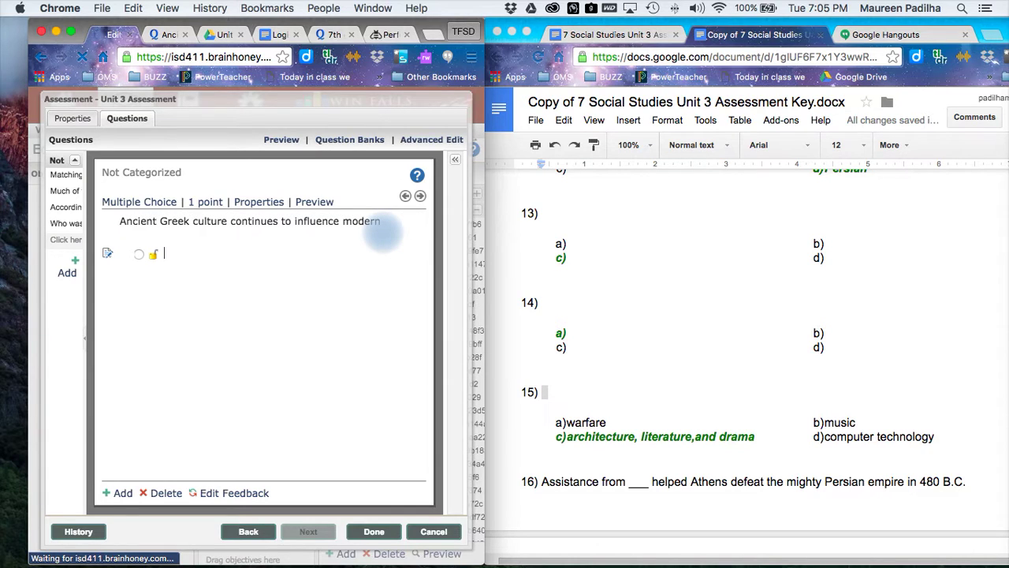
double_click(585, 423)
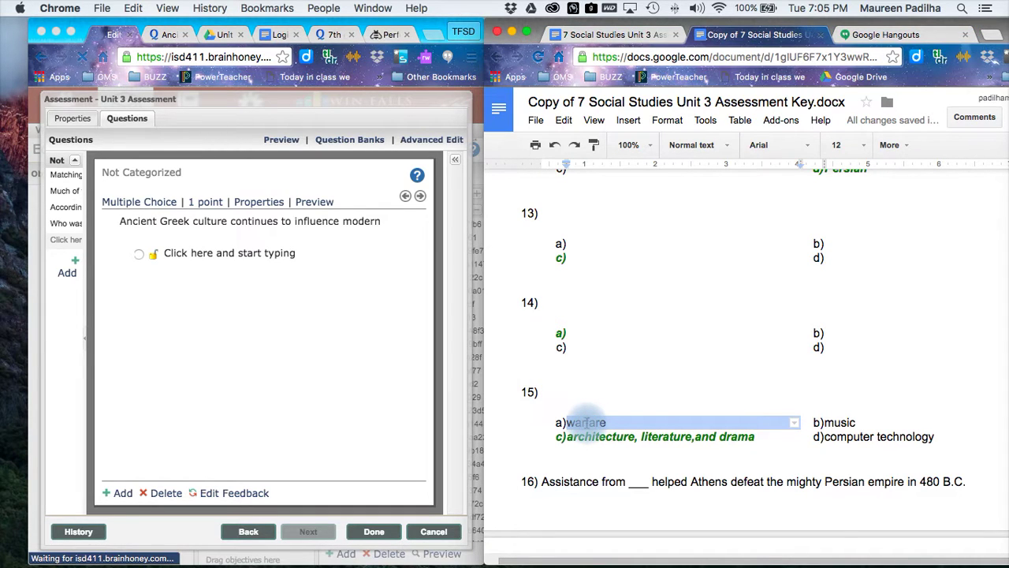
key("shift+Left")
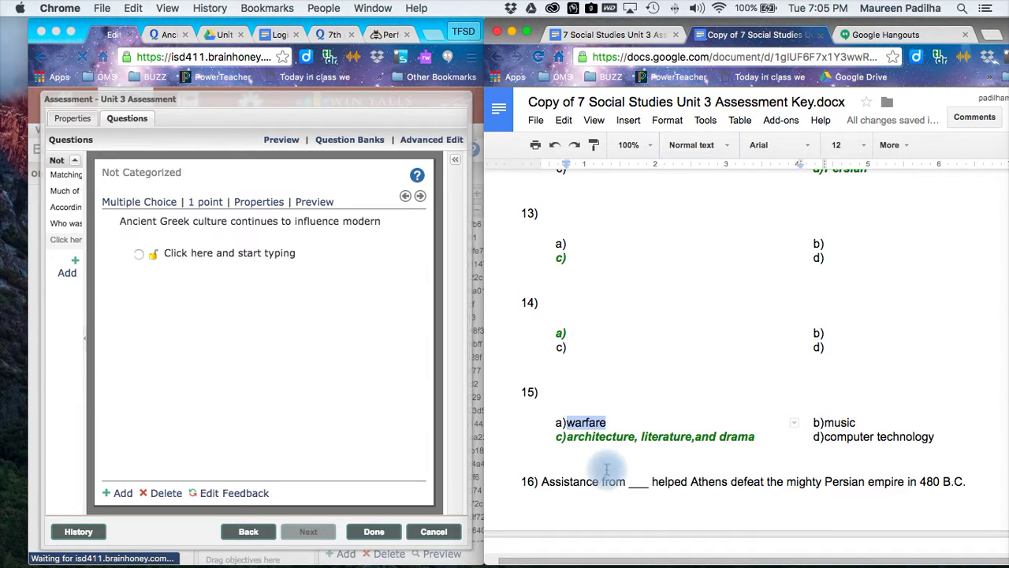
key("super+x")
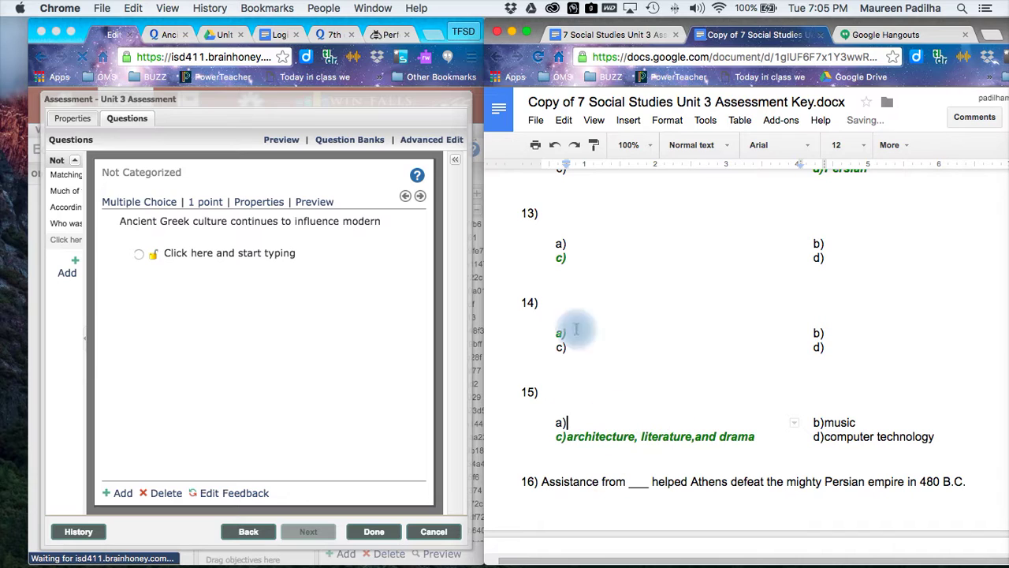
left_click(227, 254)
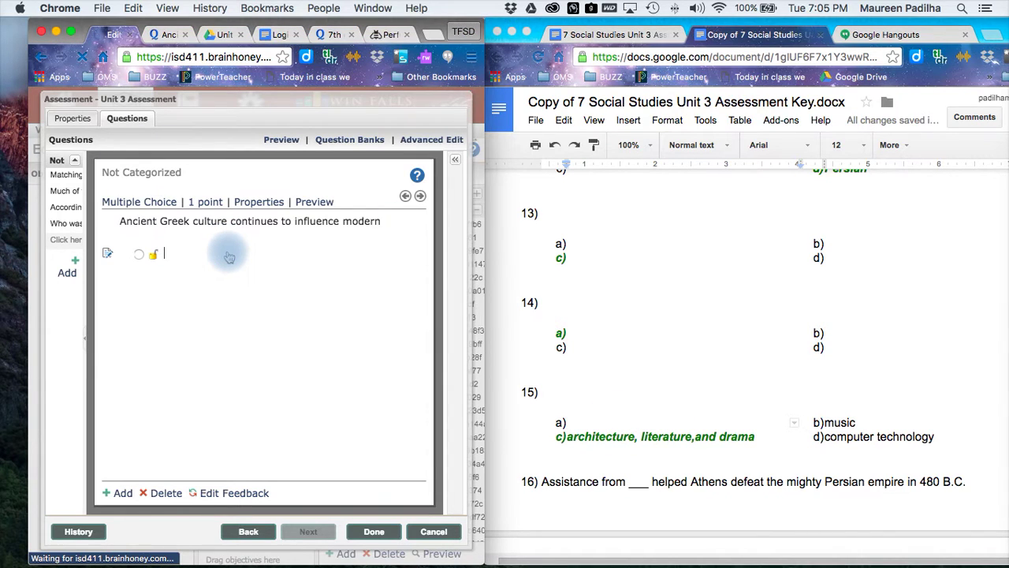
key("super+v")
key("Return")
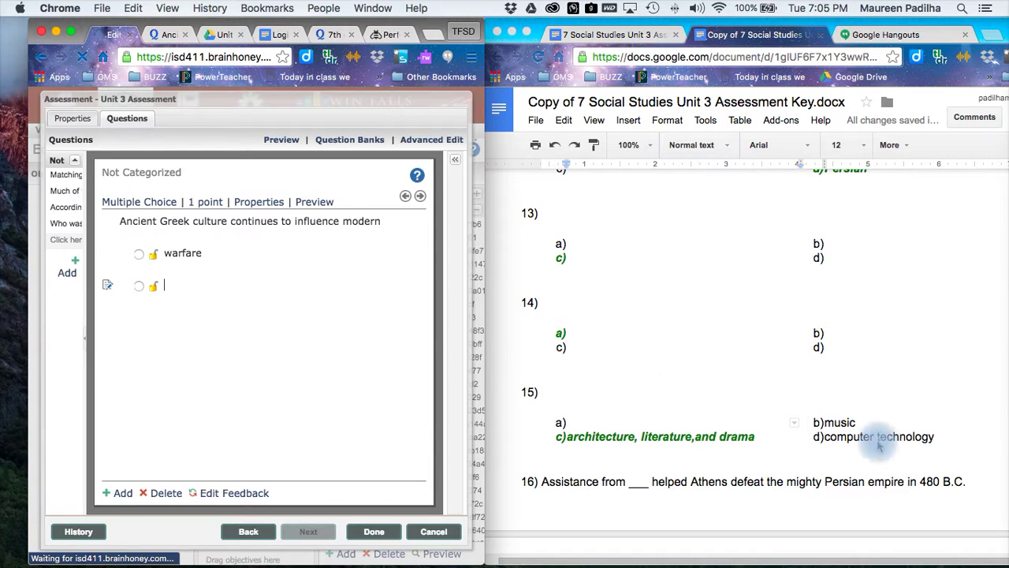
Step: Move 'music' from the Docs key into the second answer choice
left_click(846, 426)
double_click(846, 424)
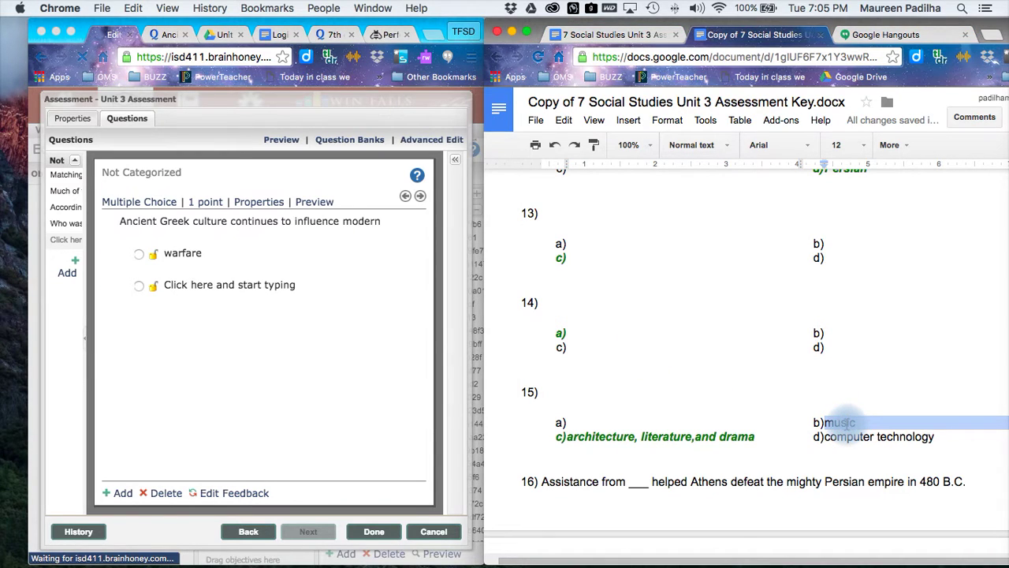
double_click(846, 424)
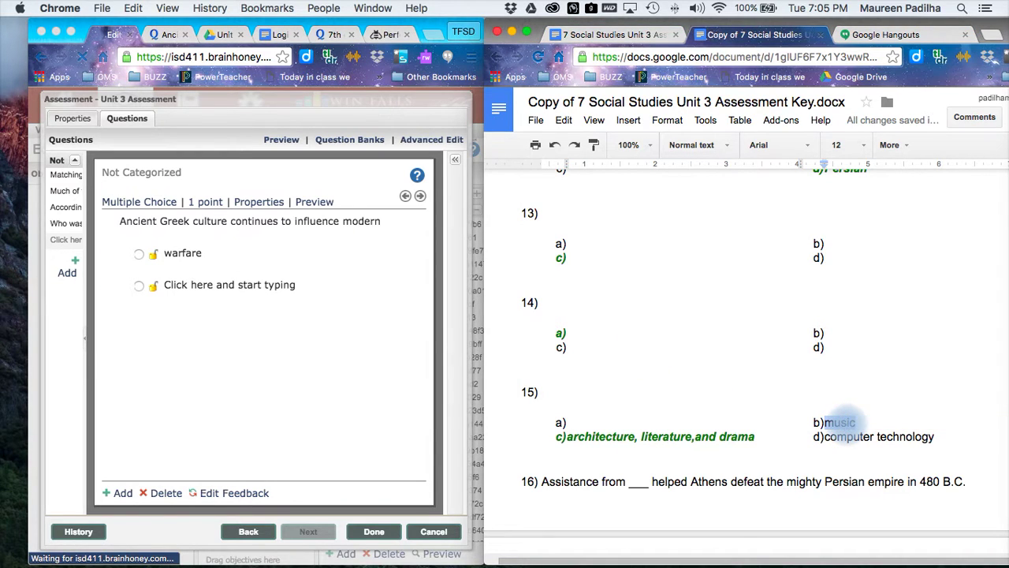
key("ctrl+x")
left_click(262, 287)
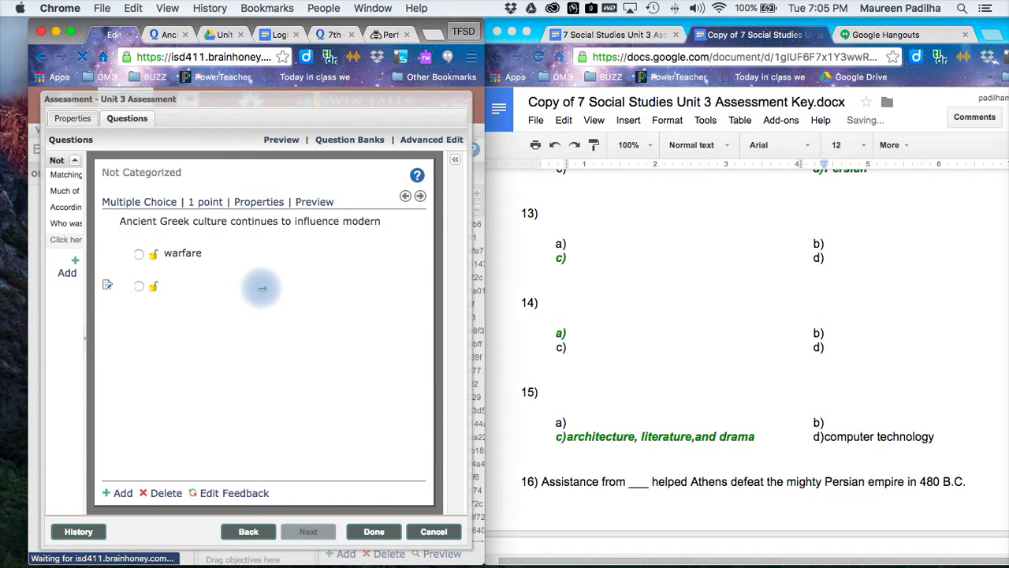
key("ctrl+v")
key("Return")
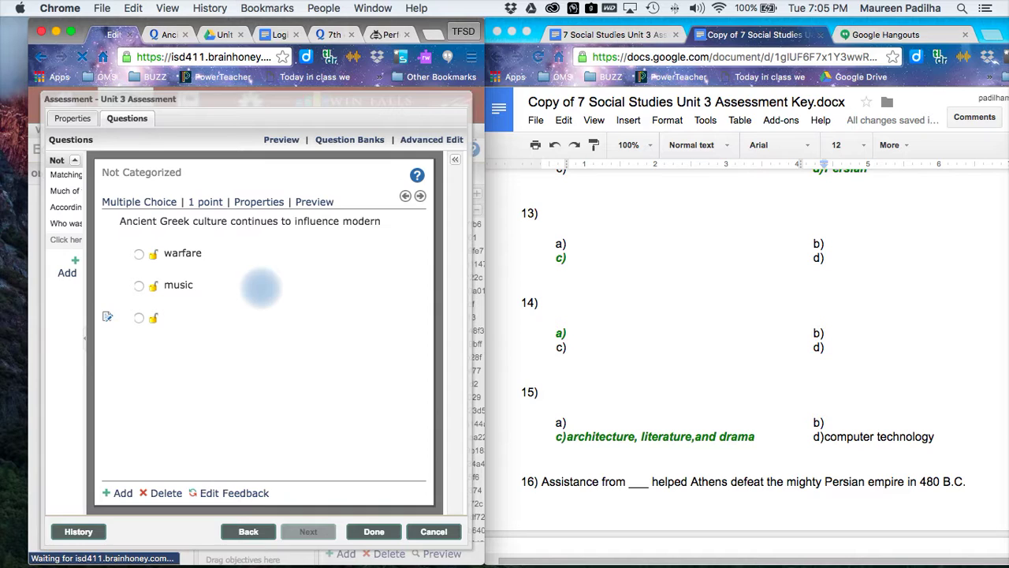
Step: Move 'architecture, literature, and drama' into the third answer choice and mark it correct
triple_click(626, 438)
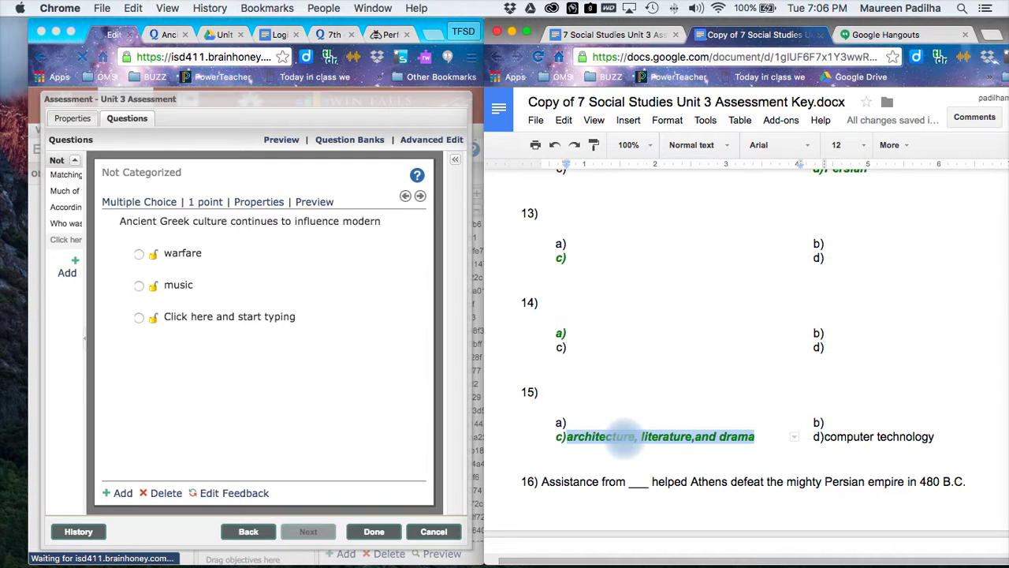
key("ctrl+x")
left_click(290, 316)
key("ctrl+v")
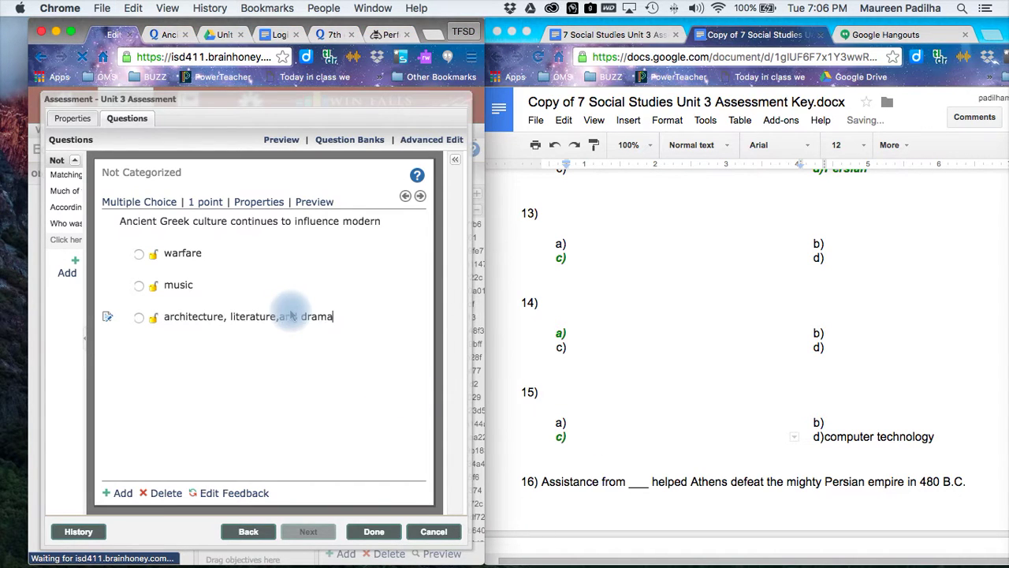
left_click(137, 317)
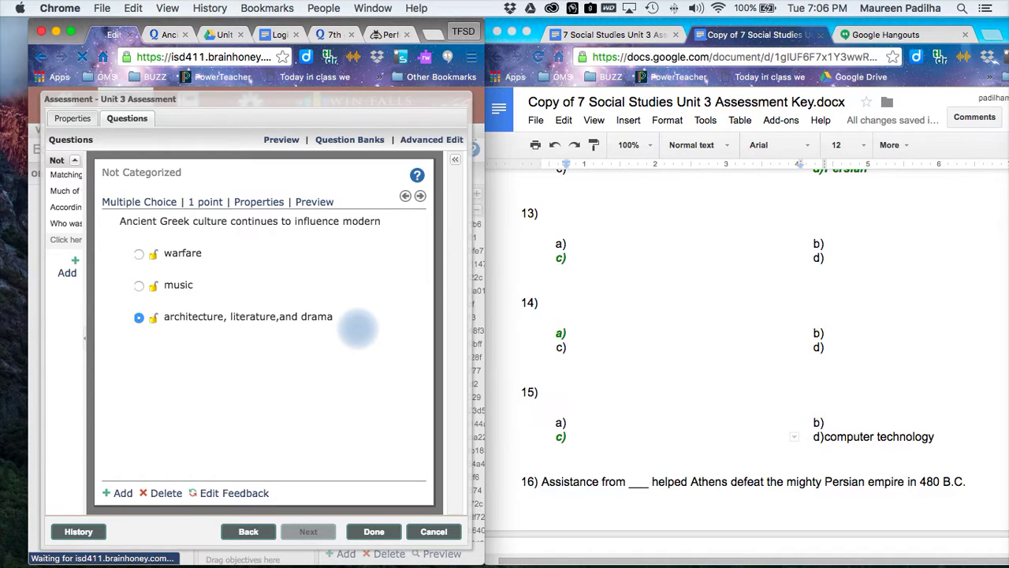
left_click(347, 316)
key("Return")
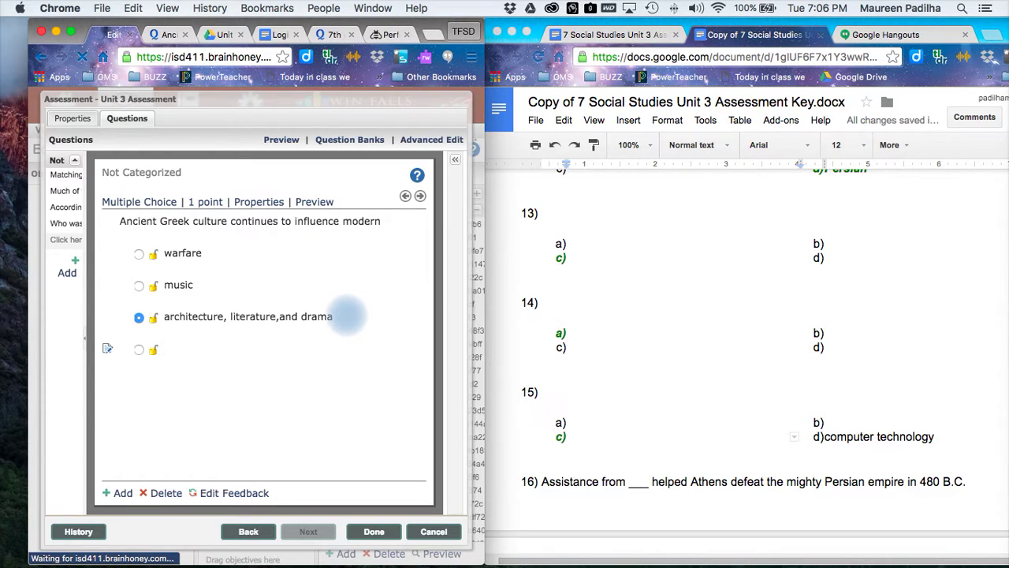
Step: Move 'computer technology' from the Docs key into the fourth answer choice
left_click(857, 437)
triple_click(865, 439)
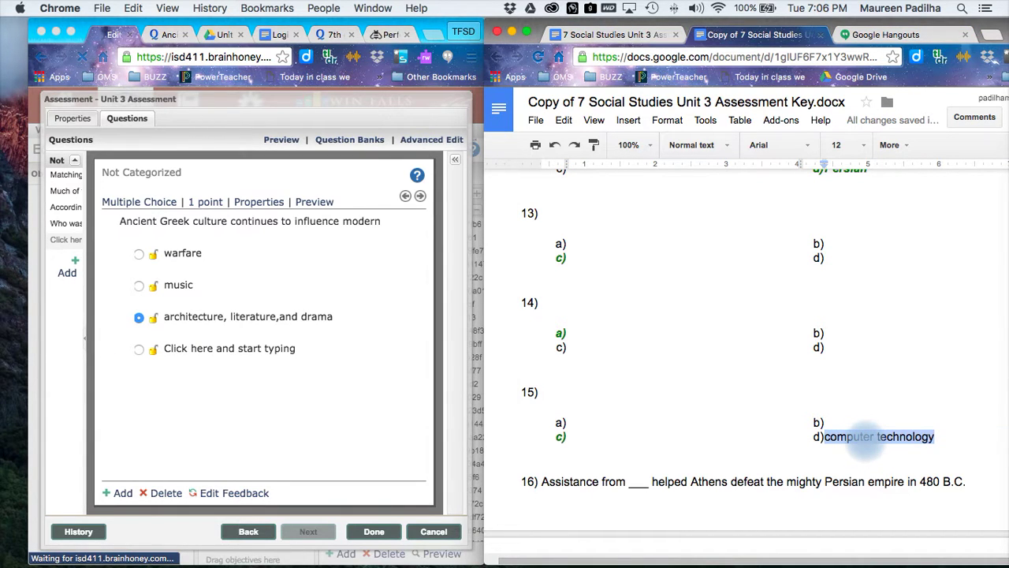
key("ctrl+x")
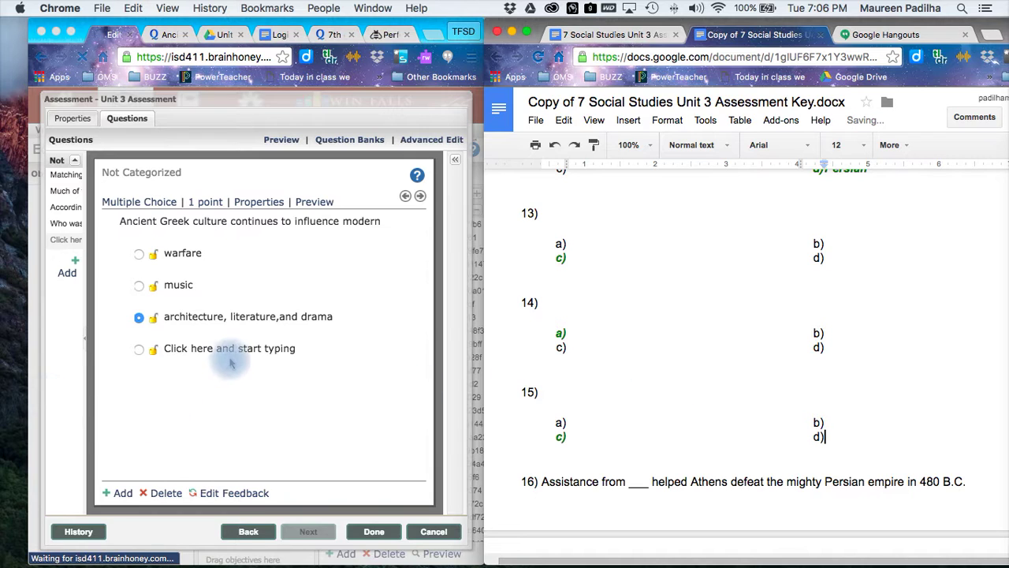
left_click(225, 349)
key("ctrl+v")
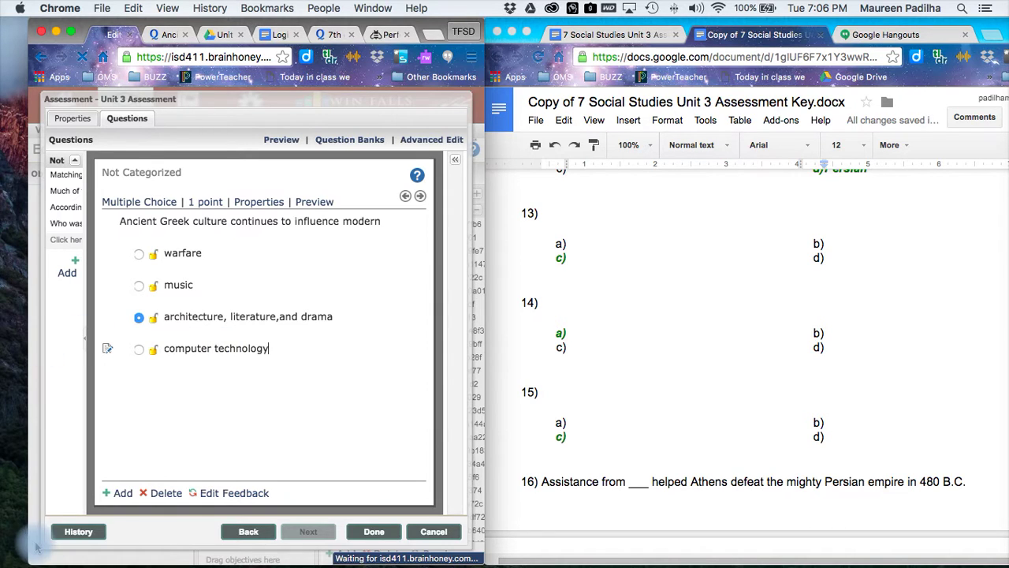
Step: Add a new question with stem 'Assistance from ___ helped Athens defeat the mighty Persian empire'
left_click(121, 496)
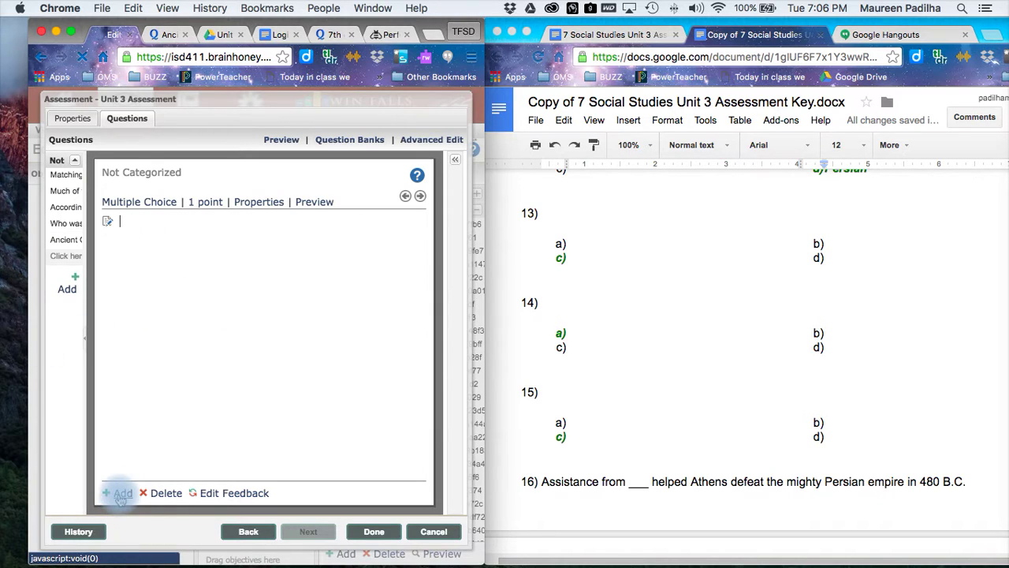
scroll(522, 389, "down", 3)
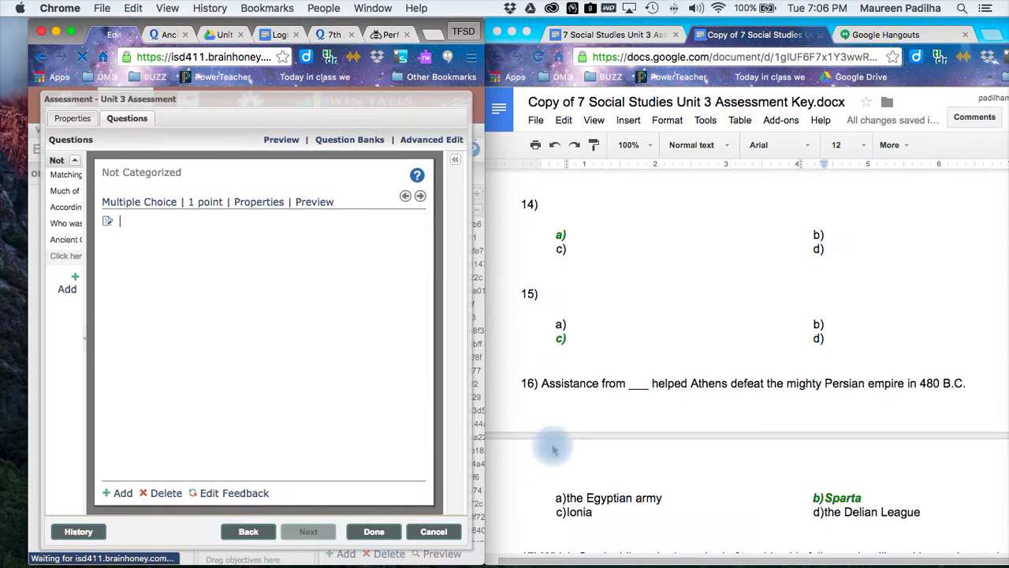
triple_click(576, 377)
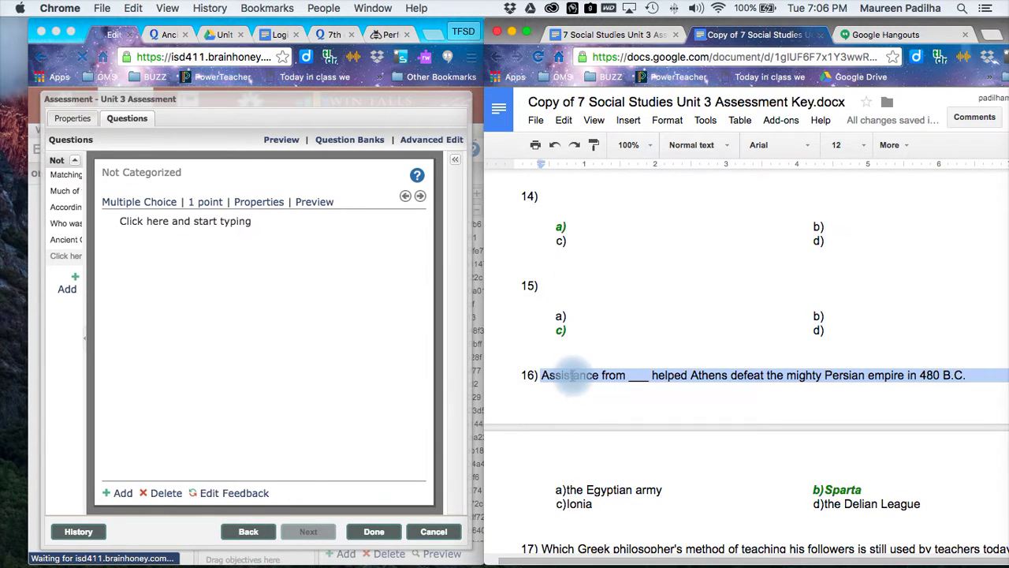
key("shift+Left")
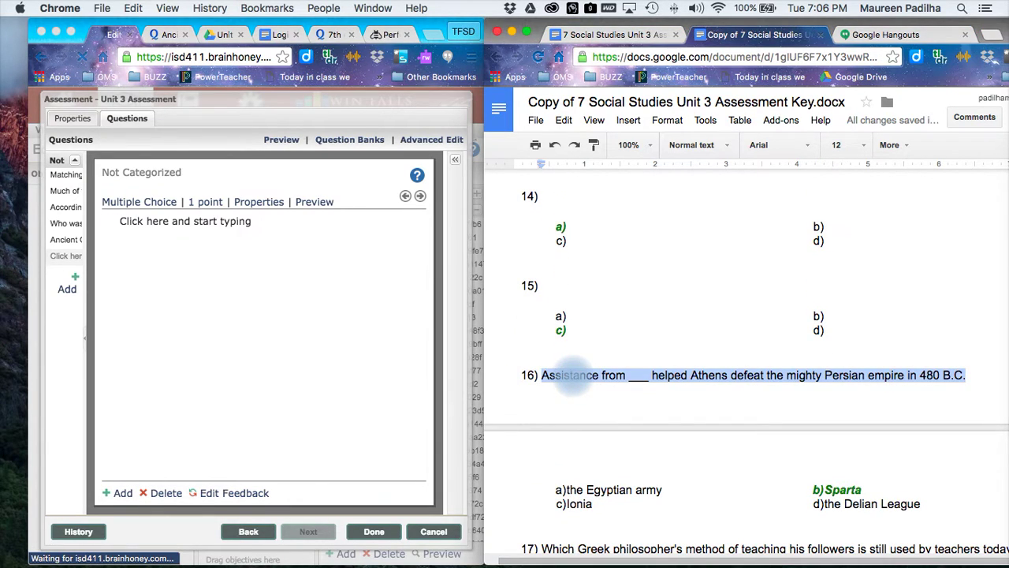
key("super+x")
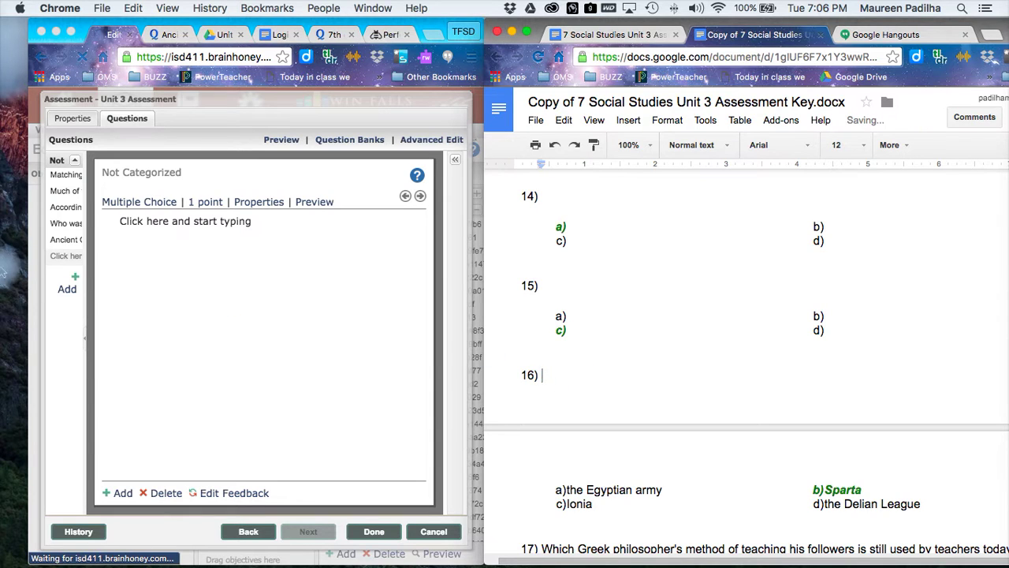
left_click(181, 222)
key("super+v")
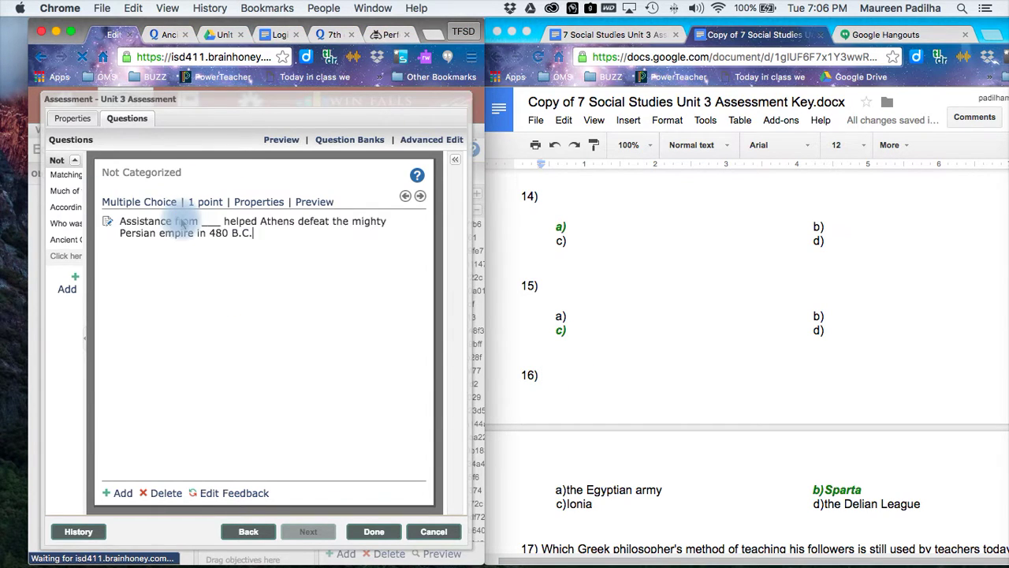
left_click(575, 488)
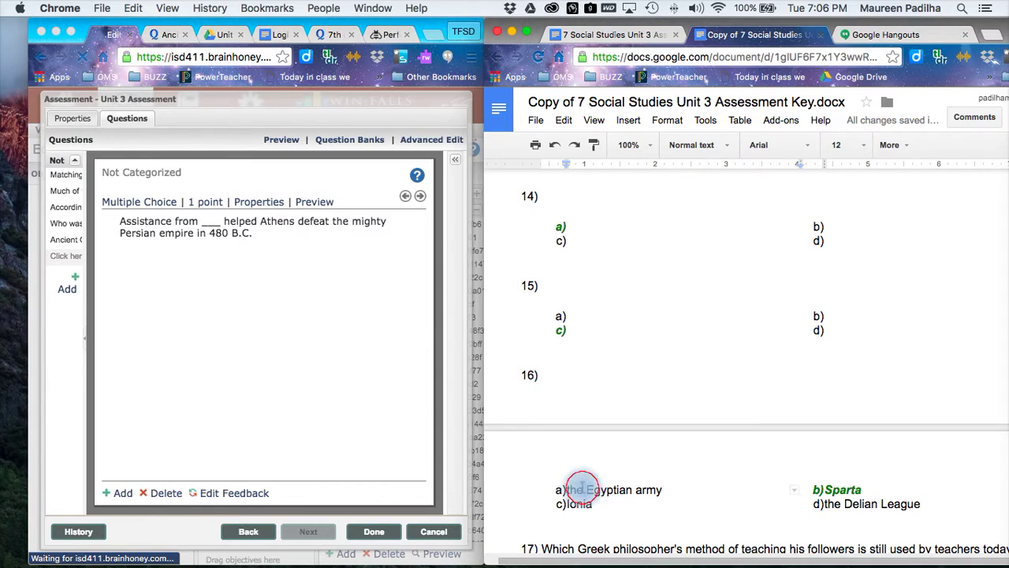
triple_click(579, 487)
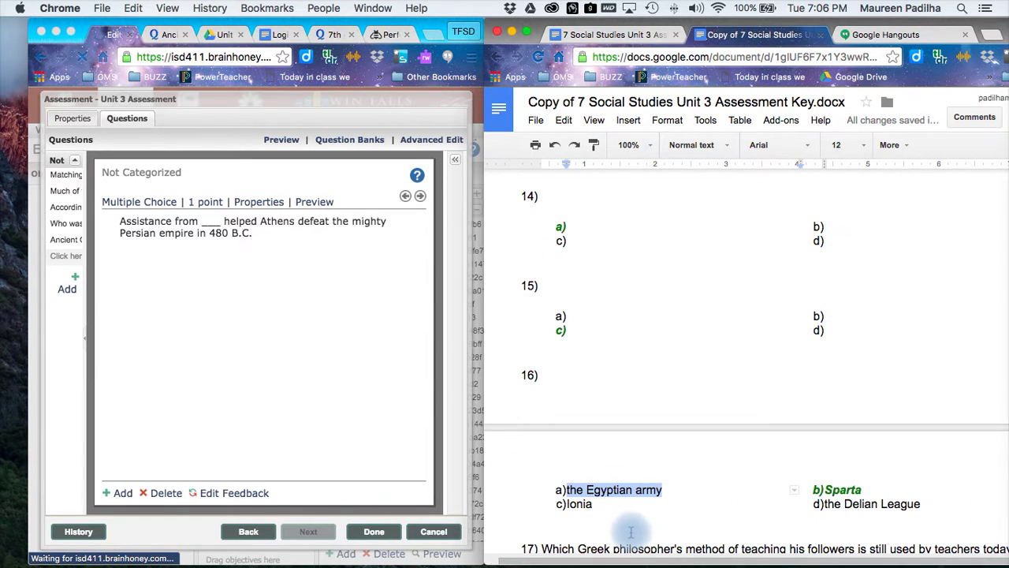
Step: Remove 'the Egyptian army' from the key and enter it as the first answer
key("BackSpace")
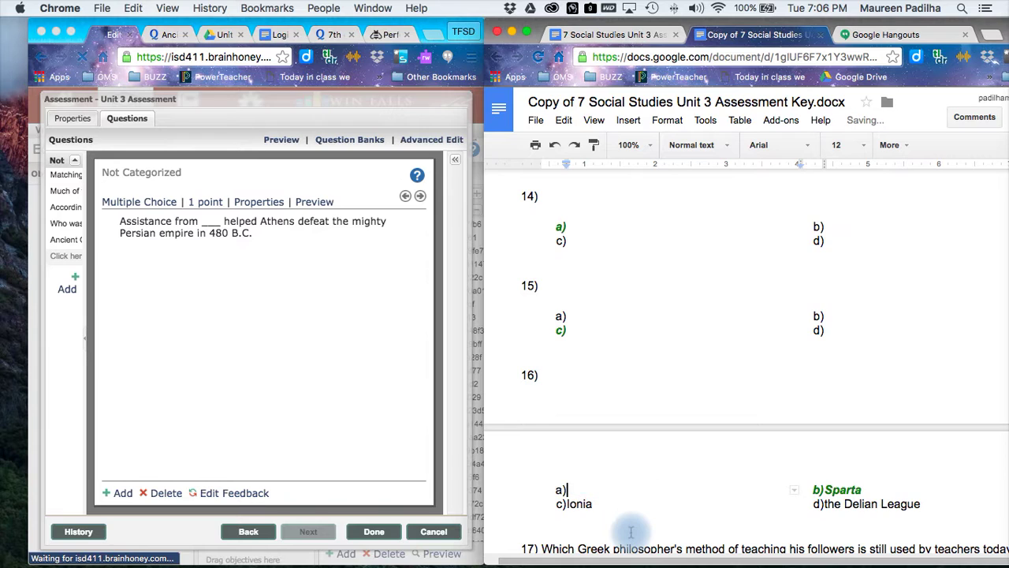
left_click(323, 246)
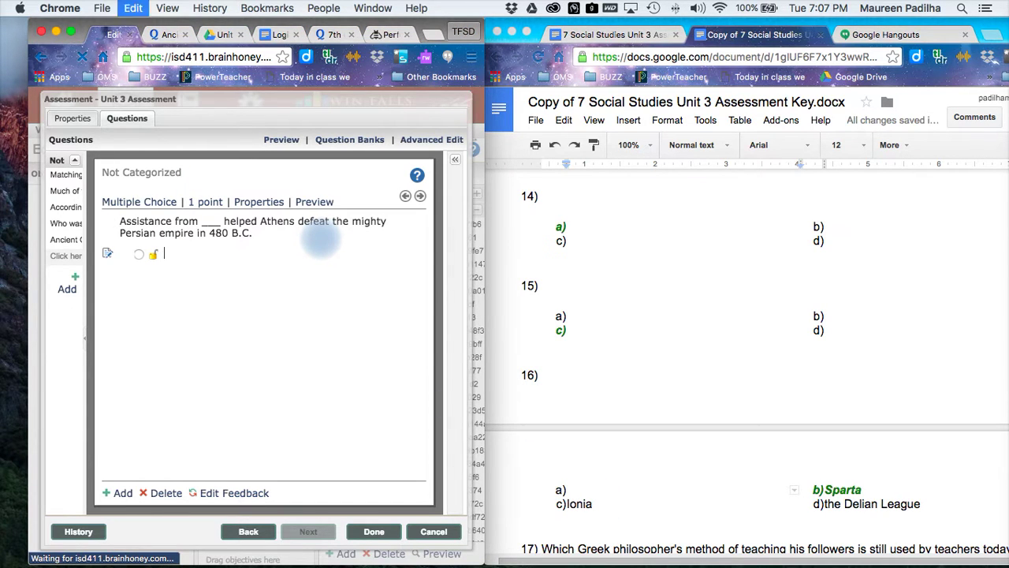
type("the Egyptian army")
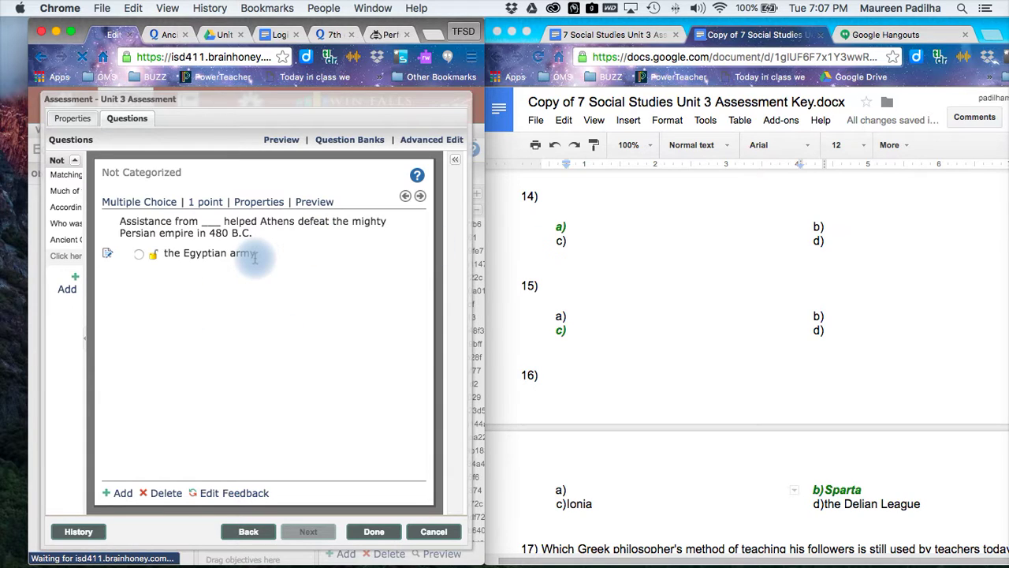
key("Return")
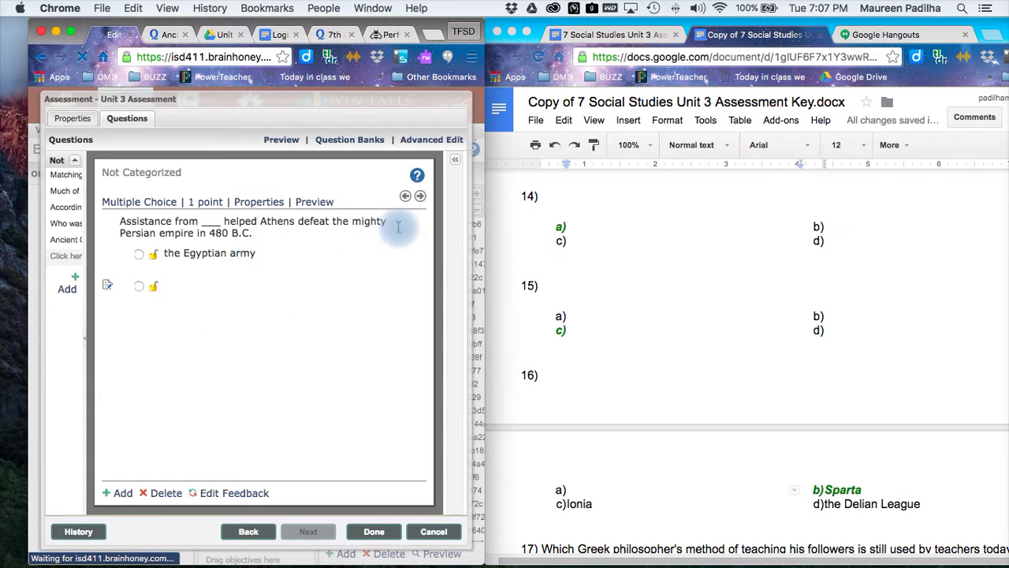
Step: Move 'Sparta' from the key into the second answer and mark it correct
double_click(842, 489)
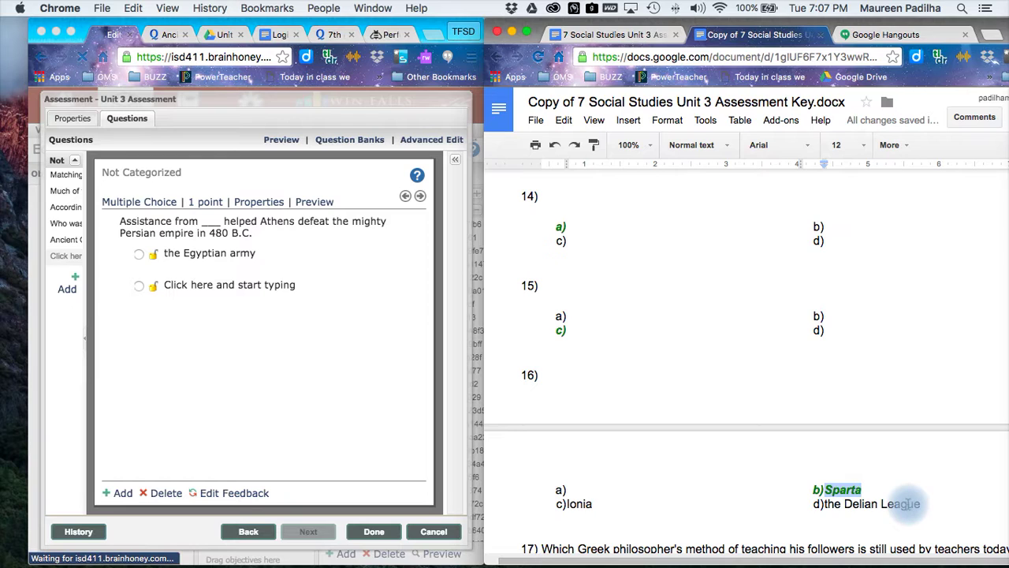
key("ctrl+x")
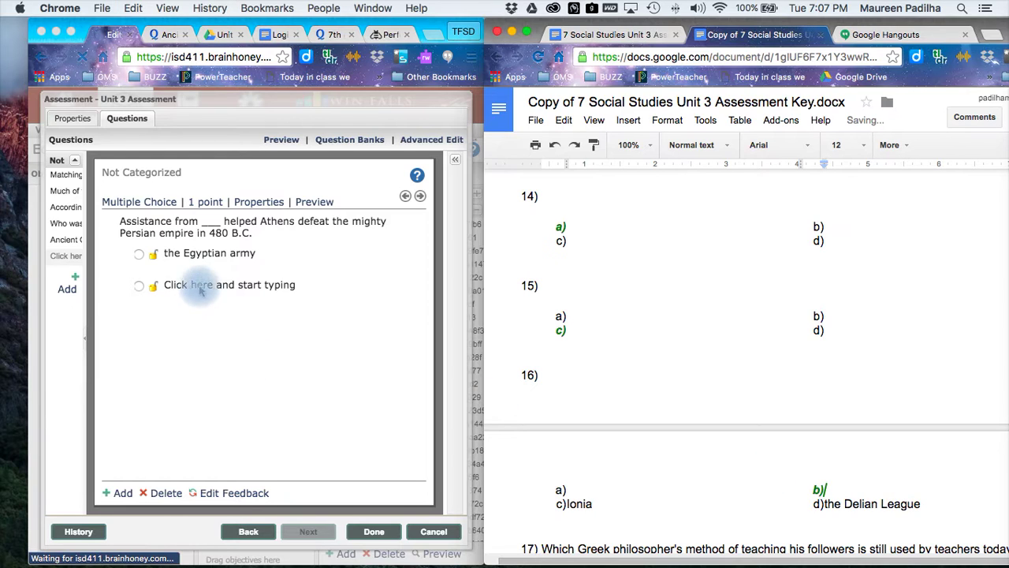
left_click(201, 286)
key("ctrl+v")
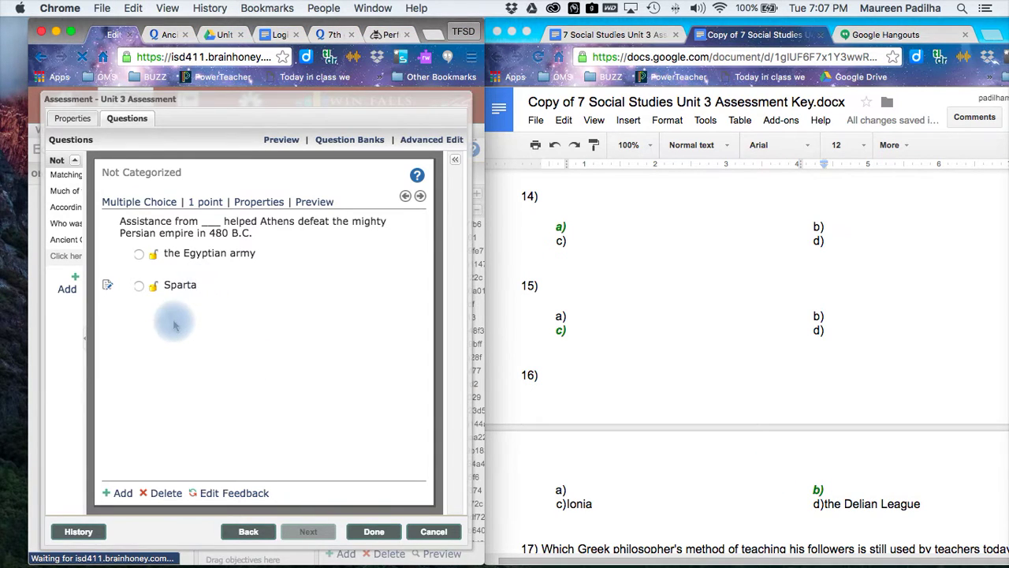
key("Return")
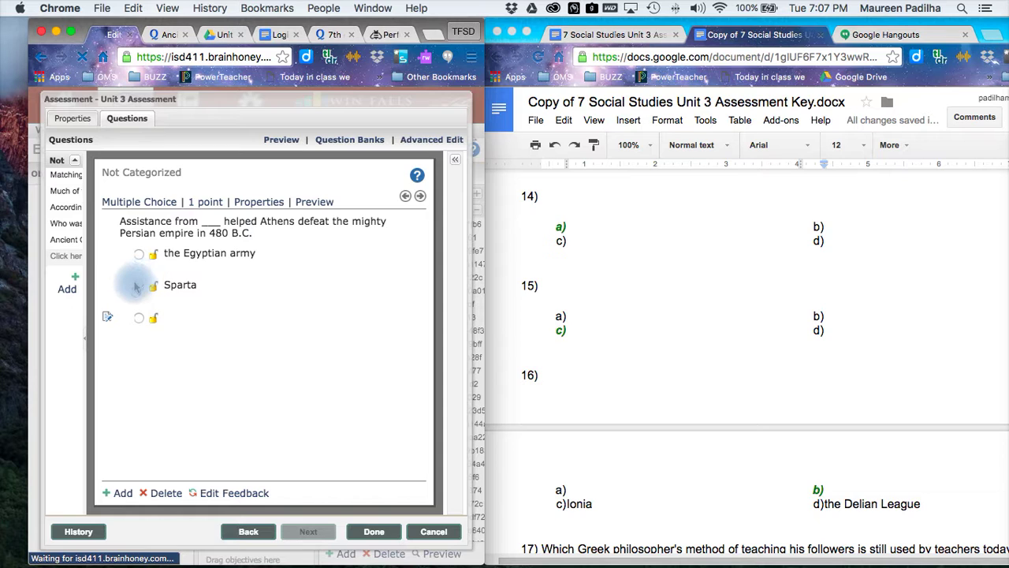
left_click(138, 286)
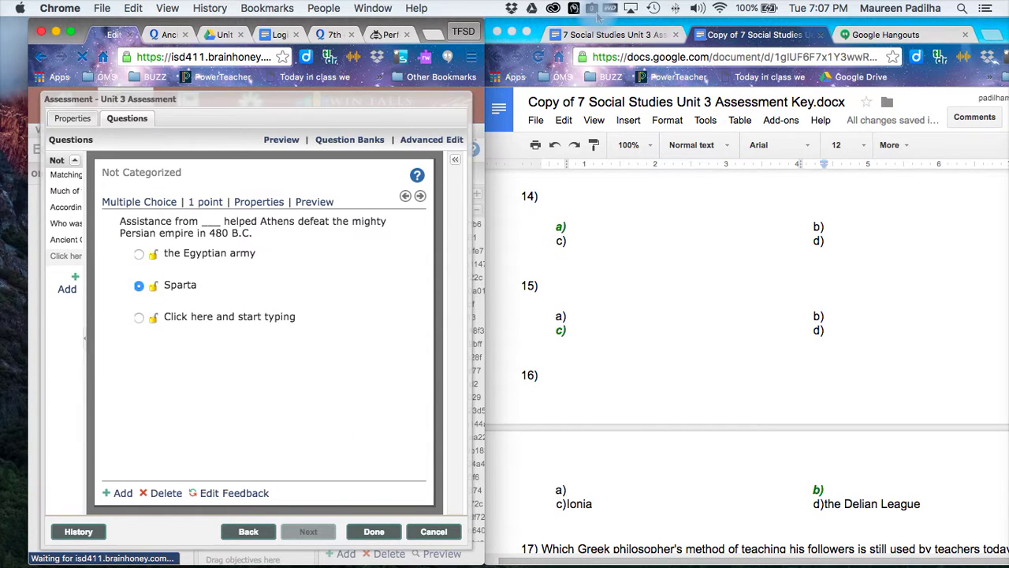
mouse_move(932, 549)
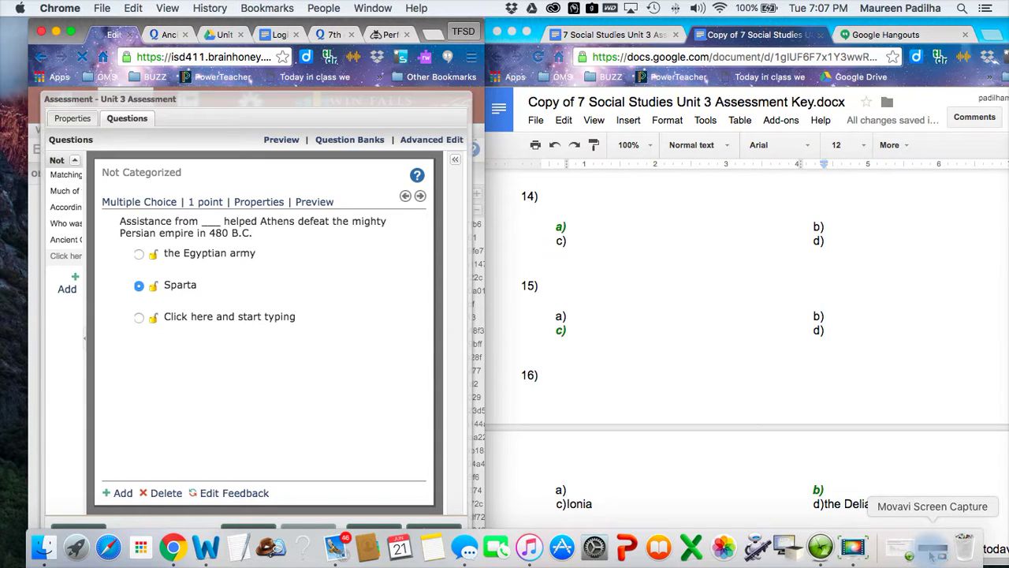
Step: Bring up the Movavi Screen Capture recording controls from the Dock
left_click(933, 552)
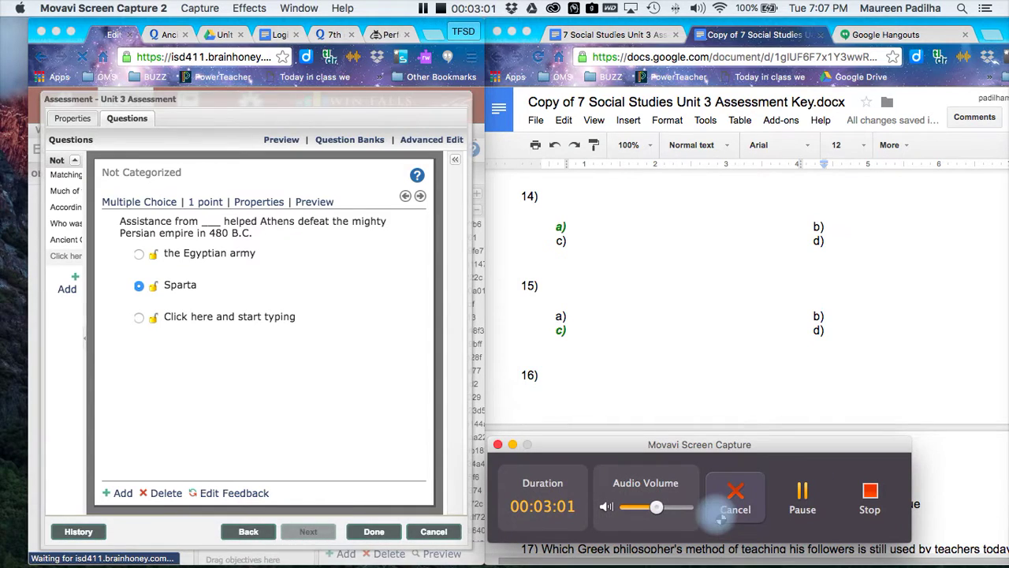